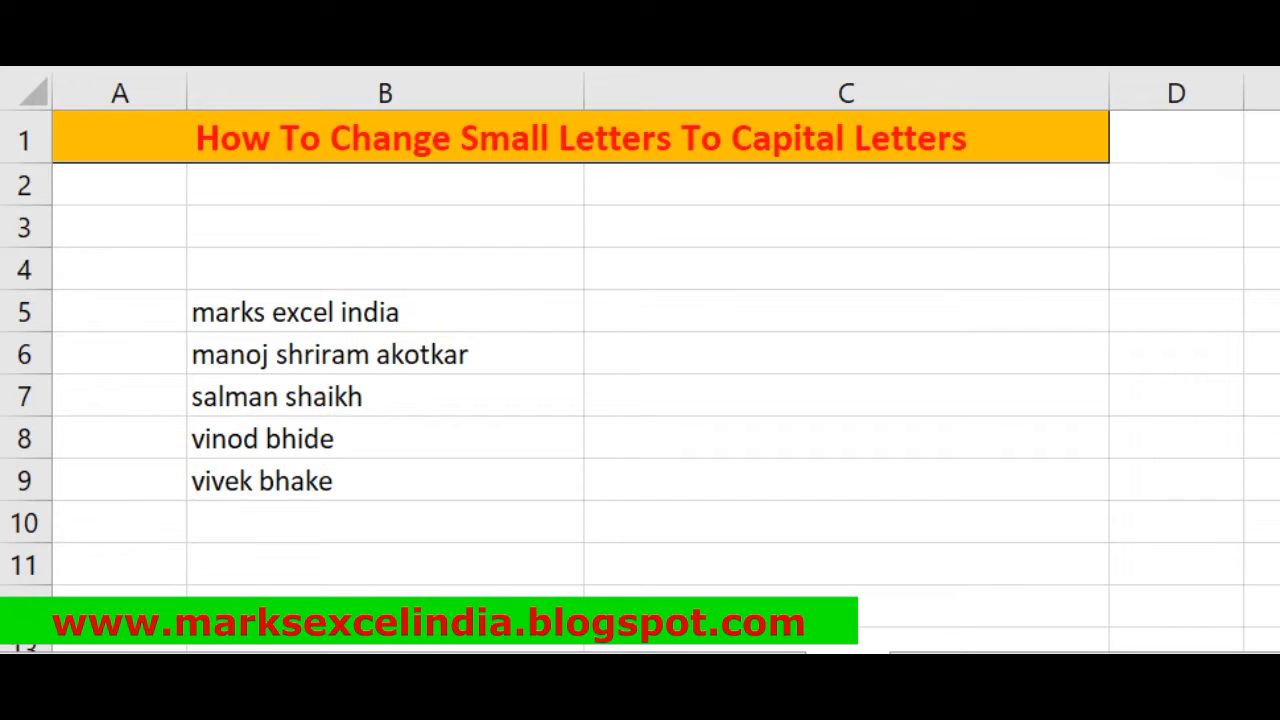
- Enter an UPPER formula in C5 that converts the text in B5 to capitals, and fill it down to C9
click(480, 355)
click(468, 320)
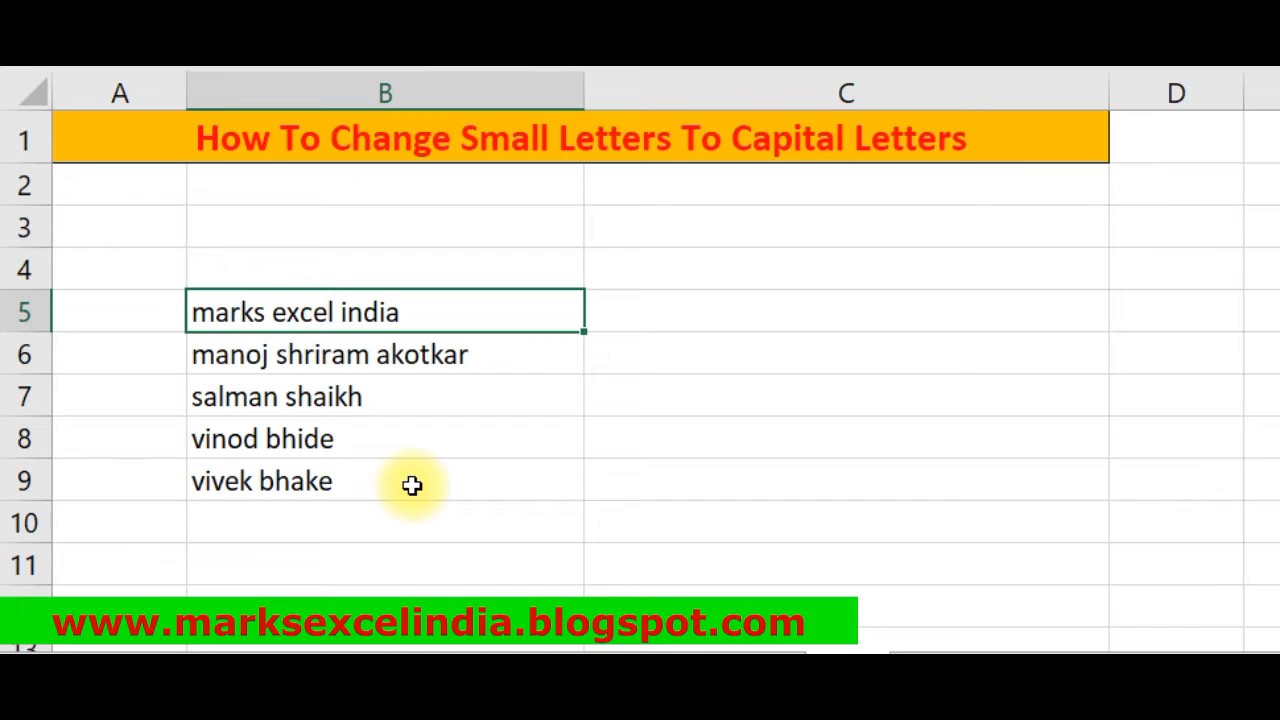
key(Right)
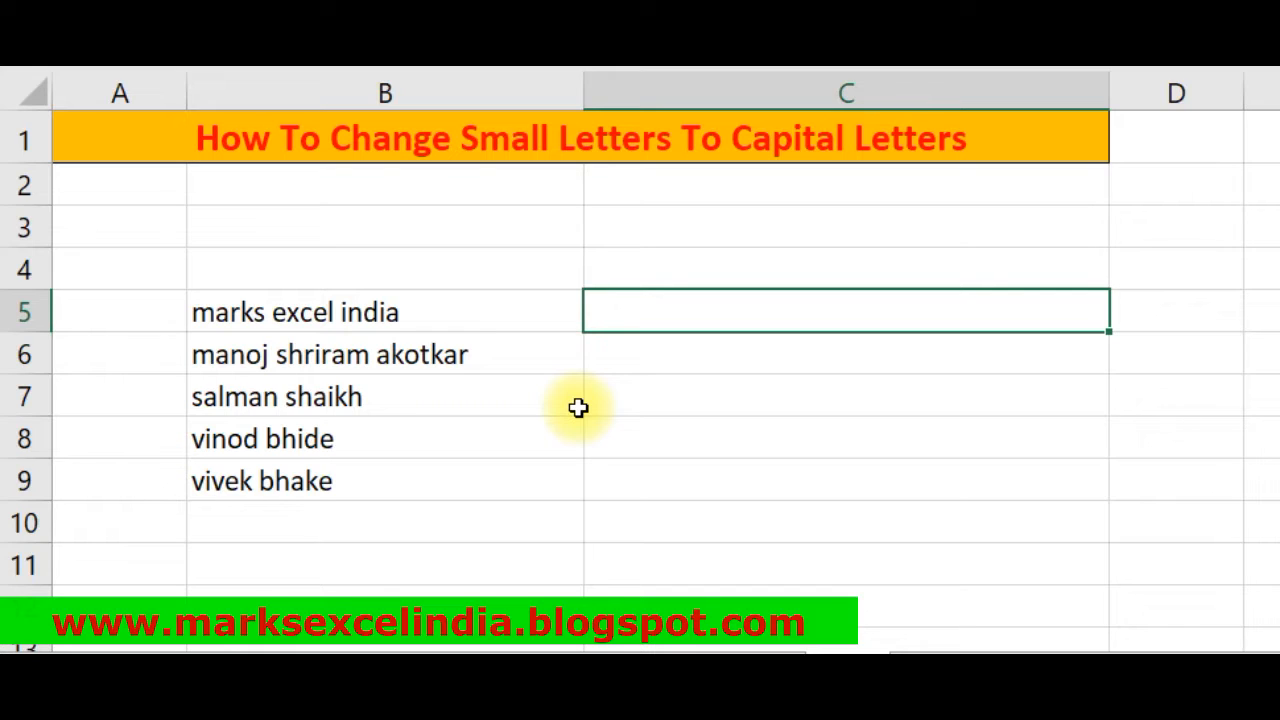
text(=up)
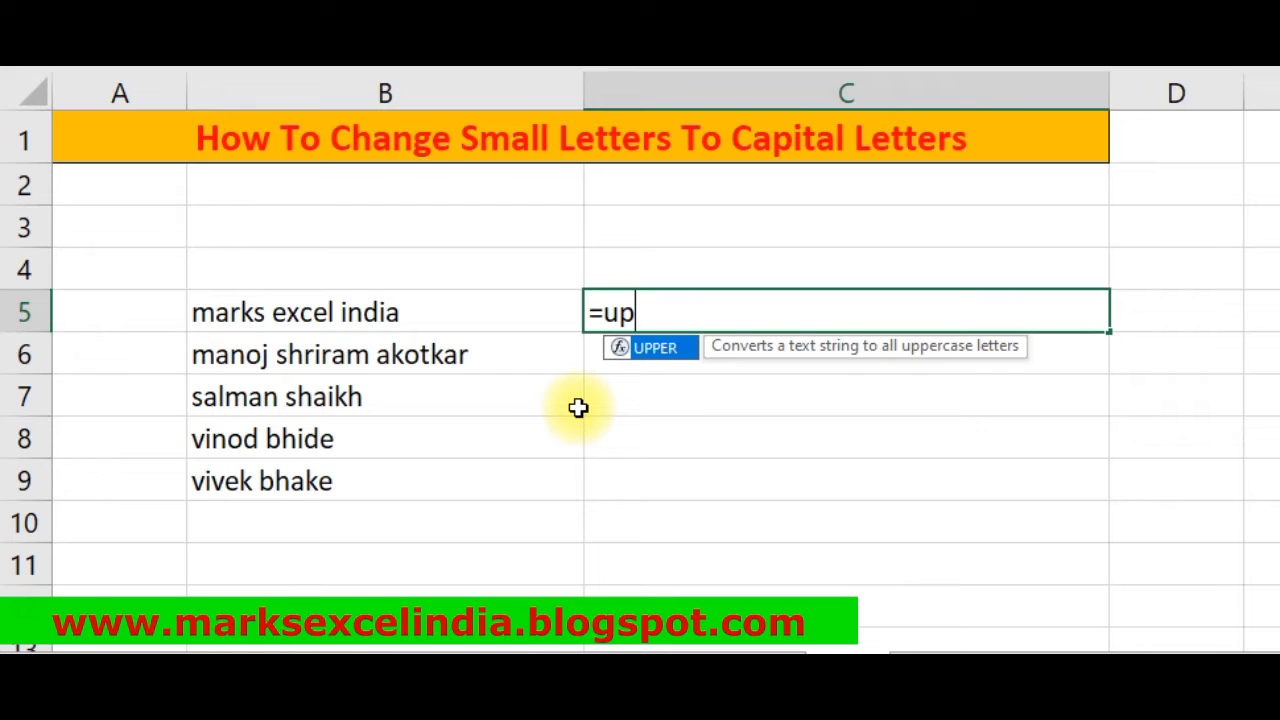
key(Tab)
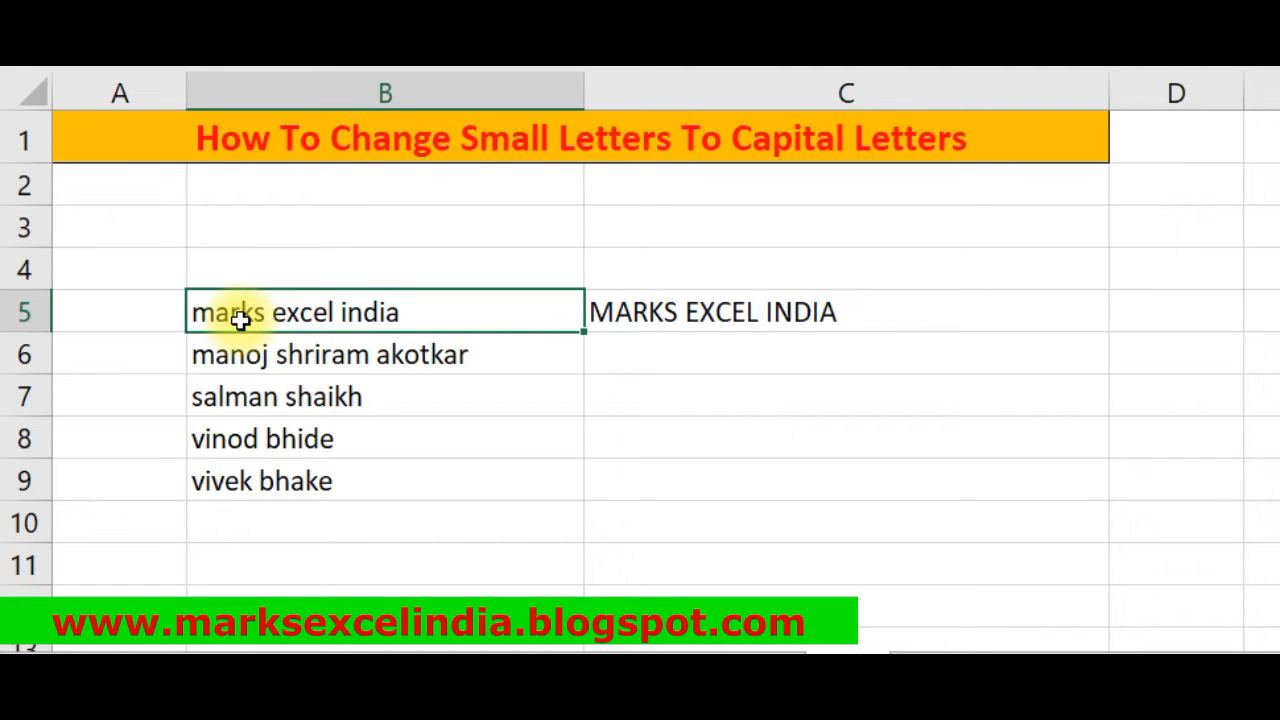
click(757, 318)
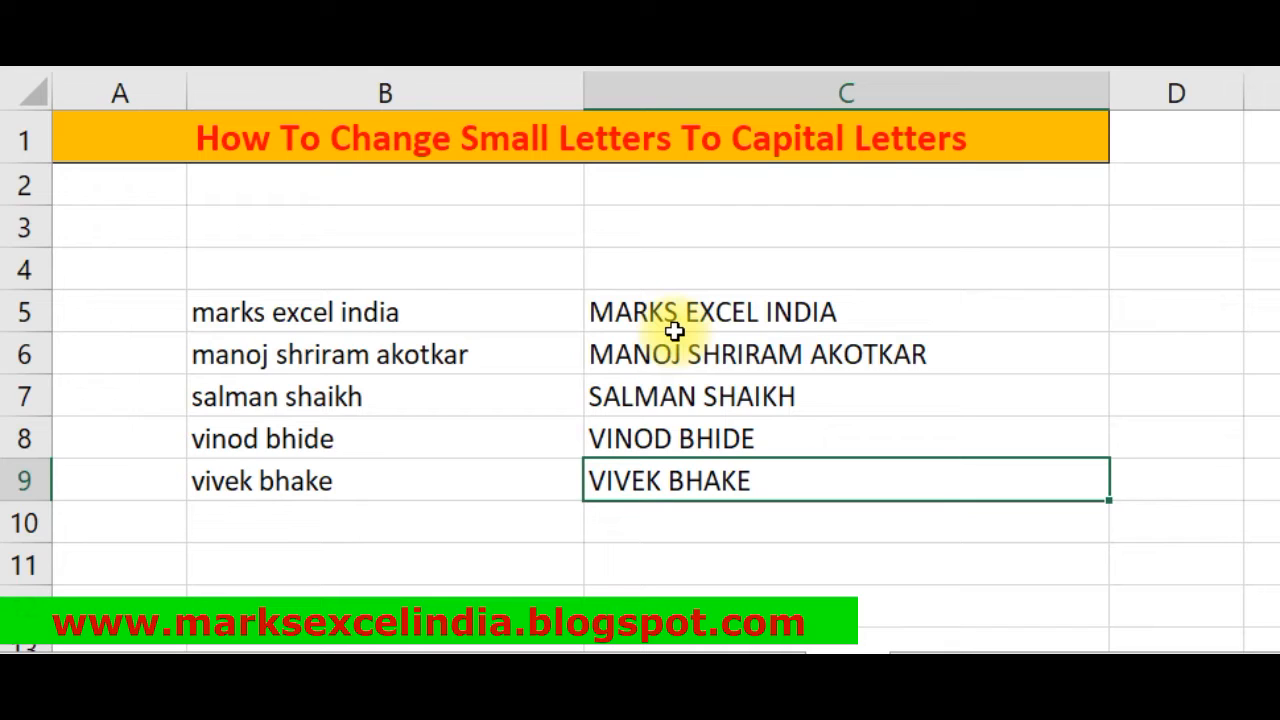
- Copy the uppercase results in C5:C9 and paste them as values over the original text in B5:B9
drag(675, 330, 692, 484)
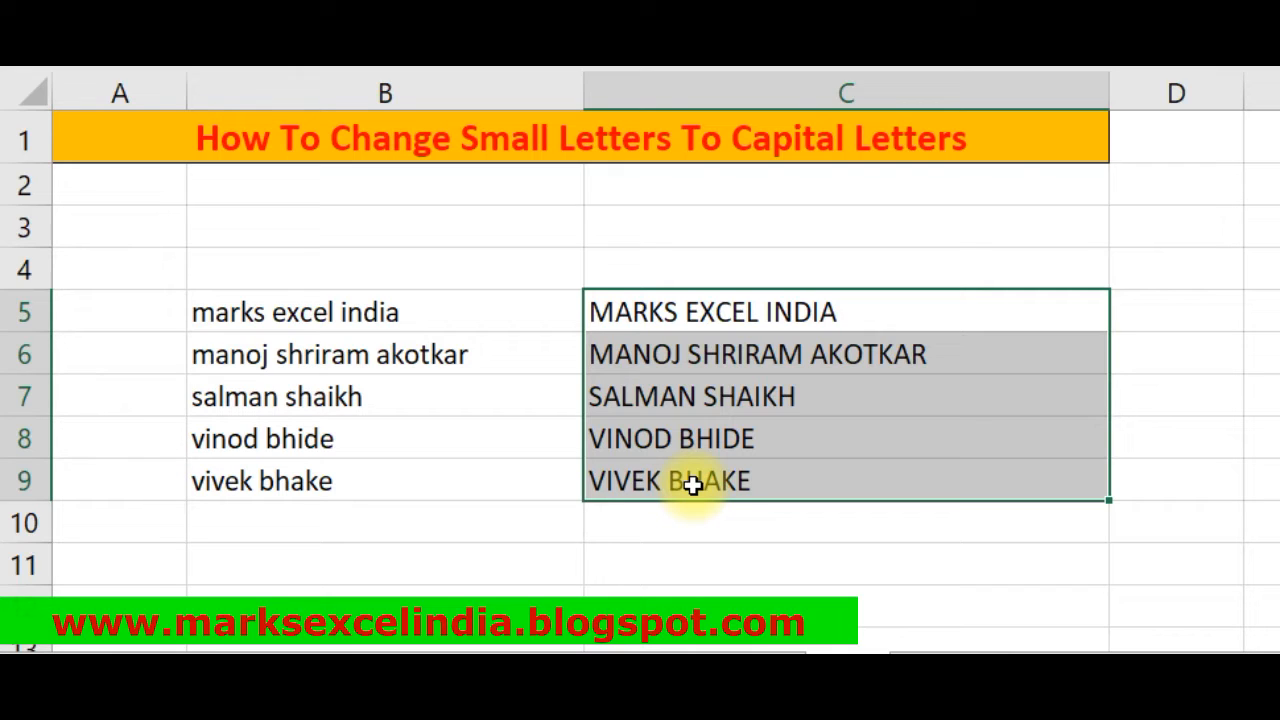
key(ctrl+c)
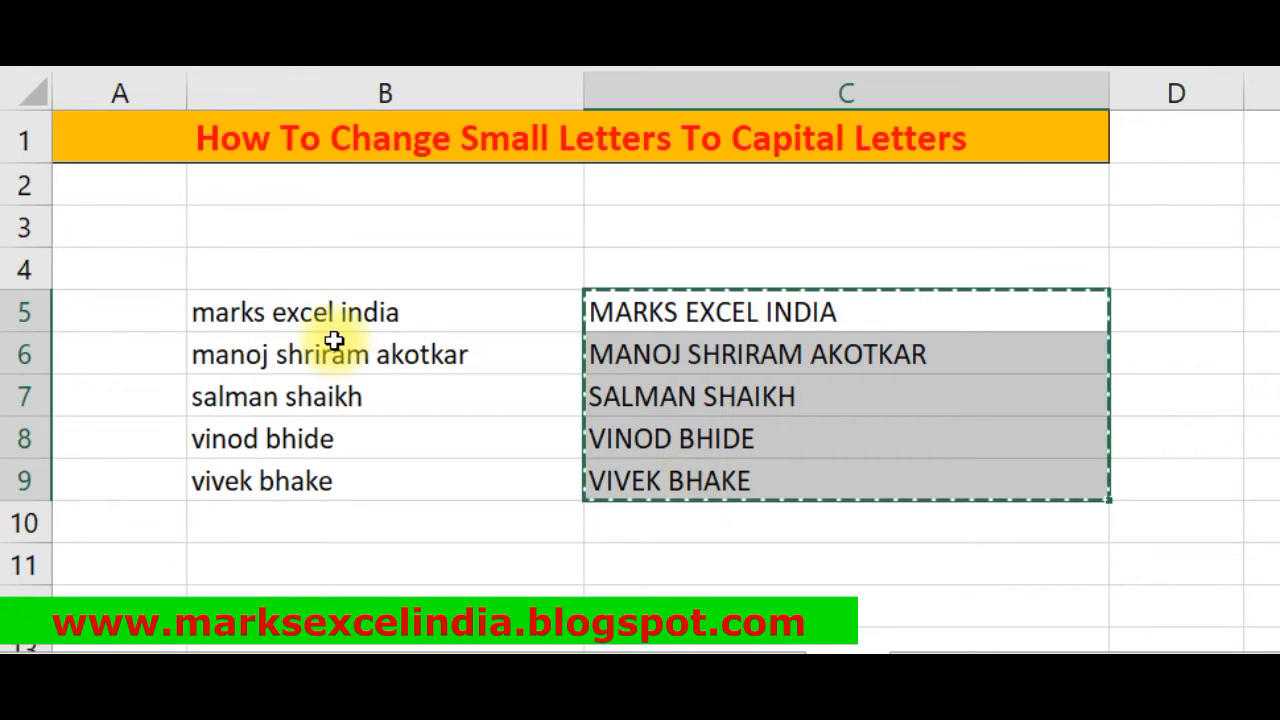
click(258, 315)
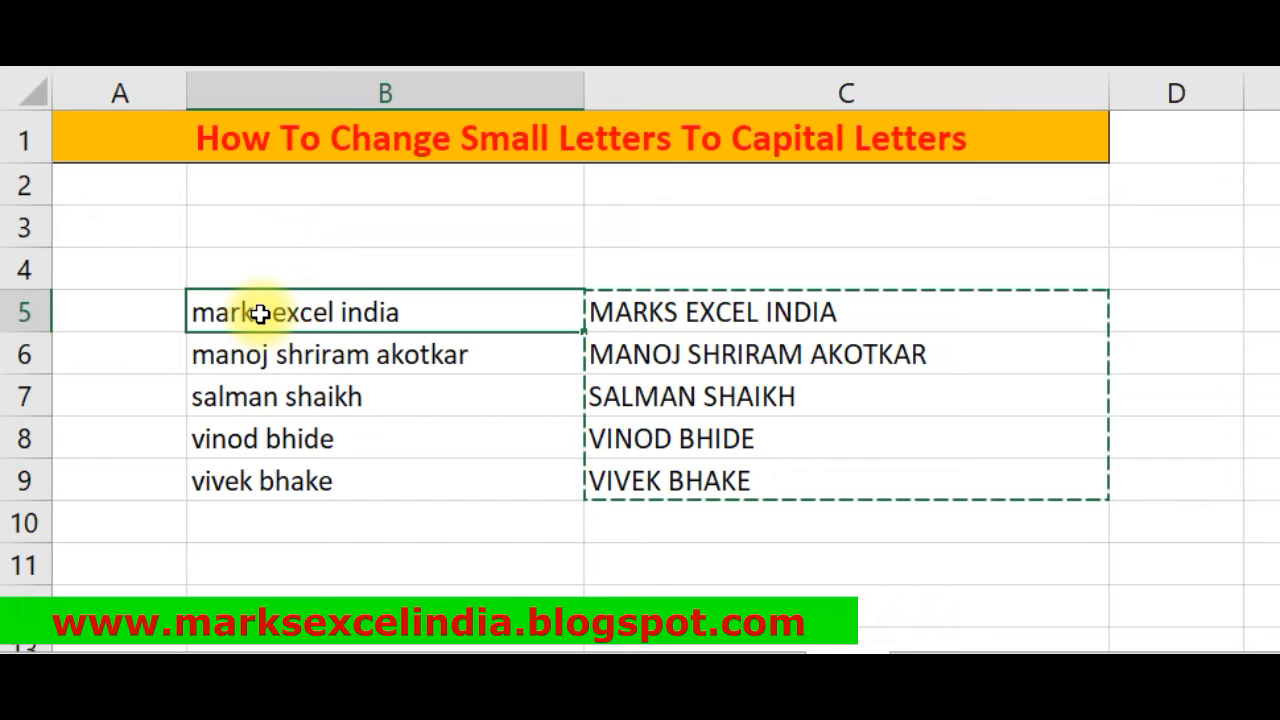
key(ctrl+v)
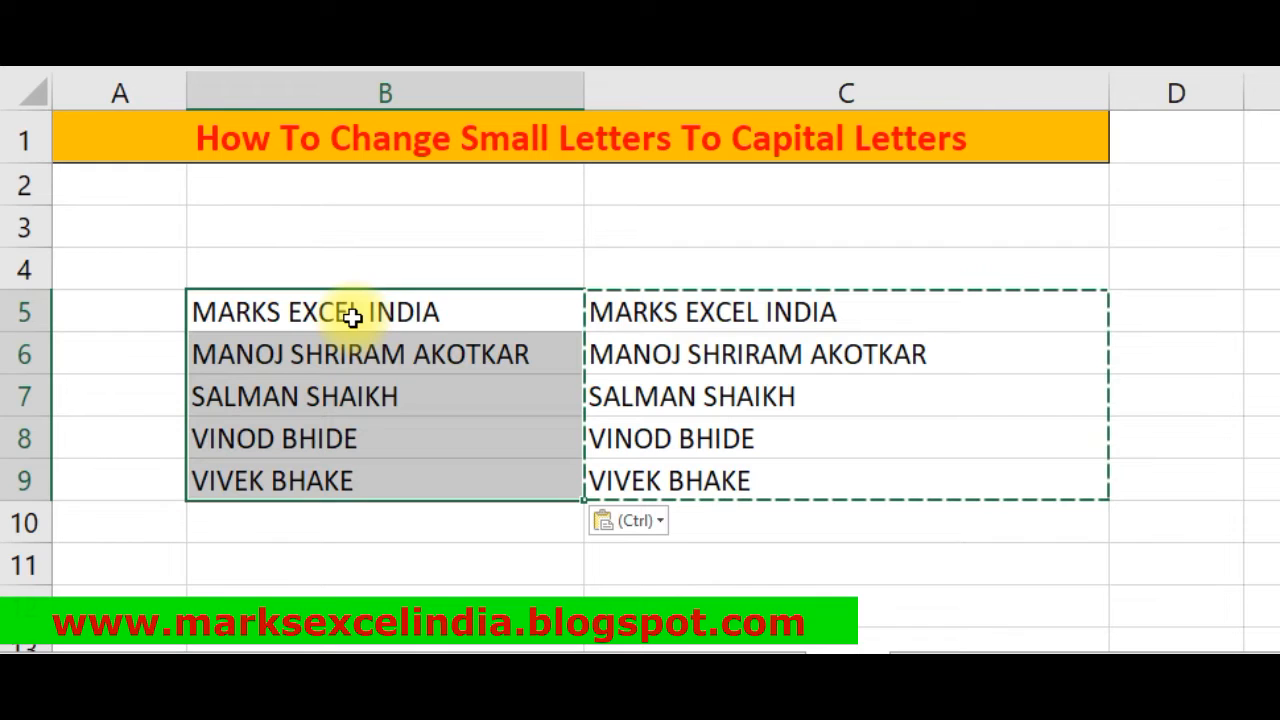
click(352, 316)
key(F2)
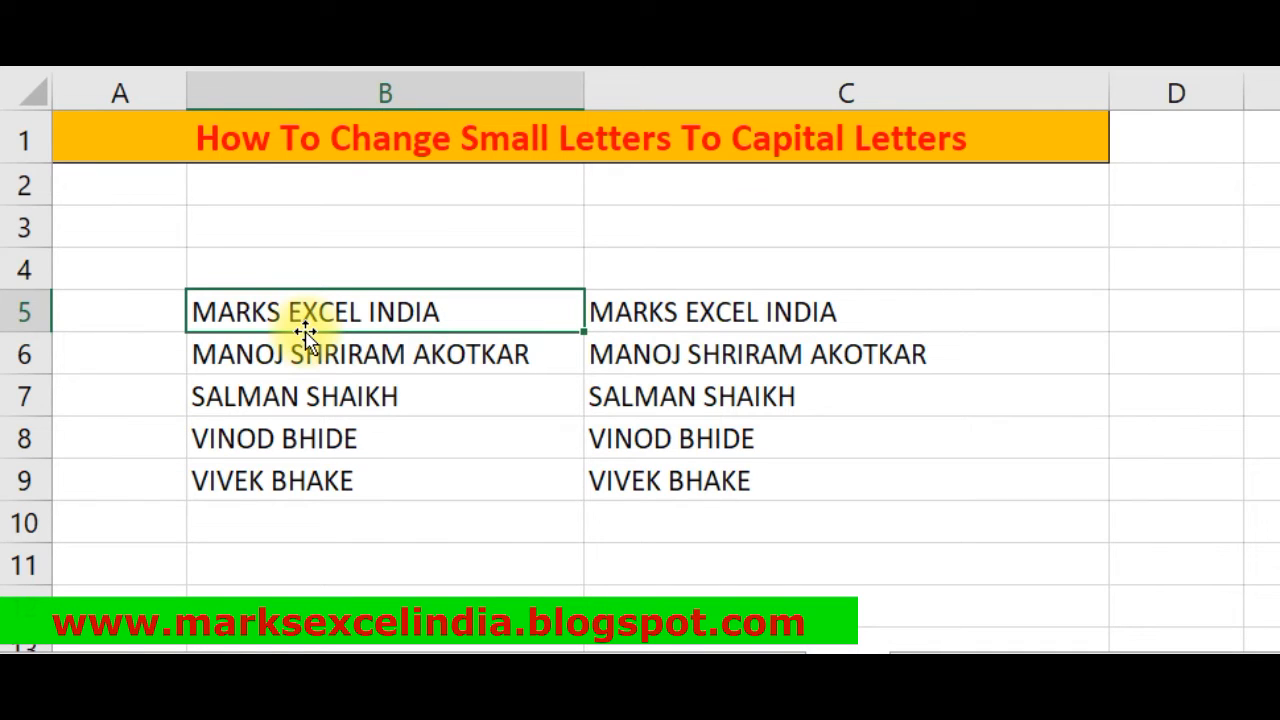
key(ctrl+v)
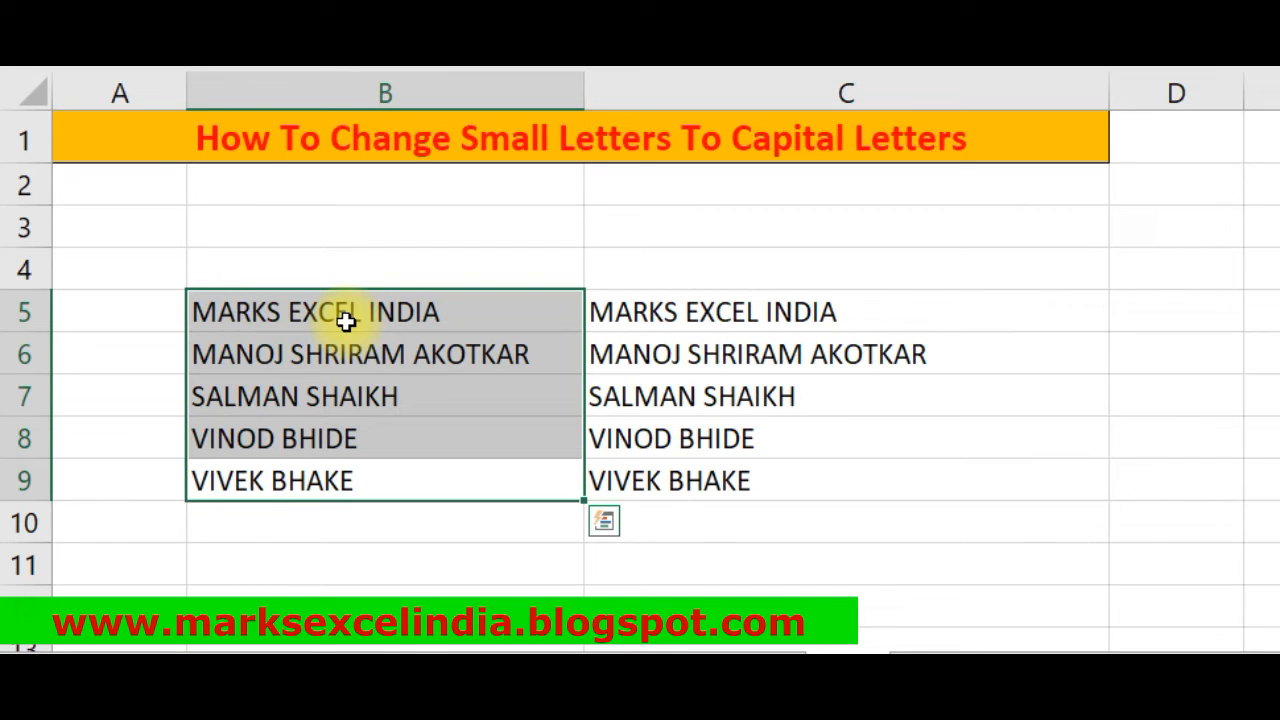
- Replace the formula in C5 with one that converts B5 to lowercase, and fill it down to C9
click(610, 314)
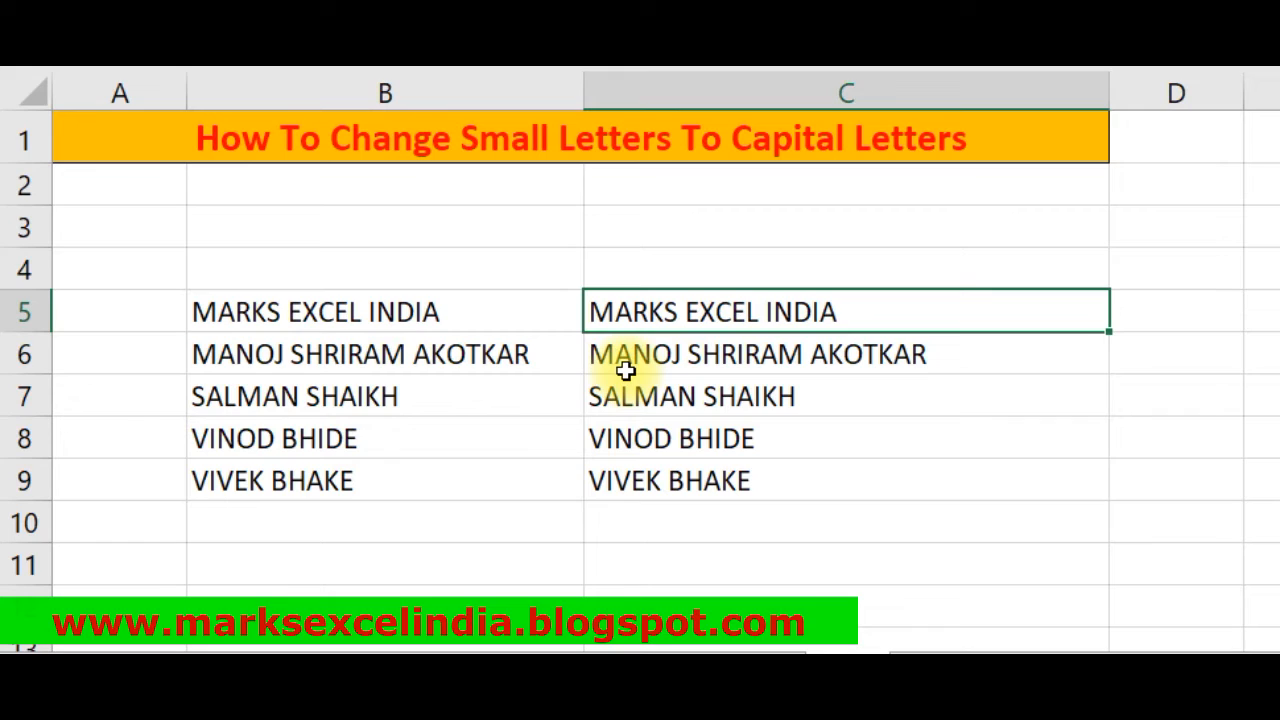
text(=)
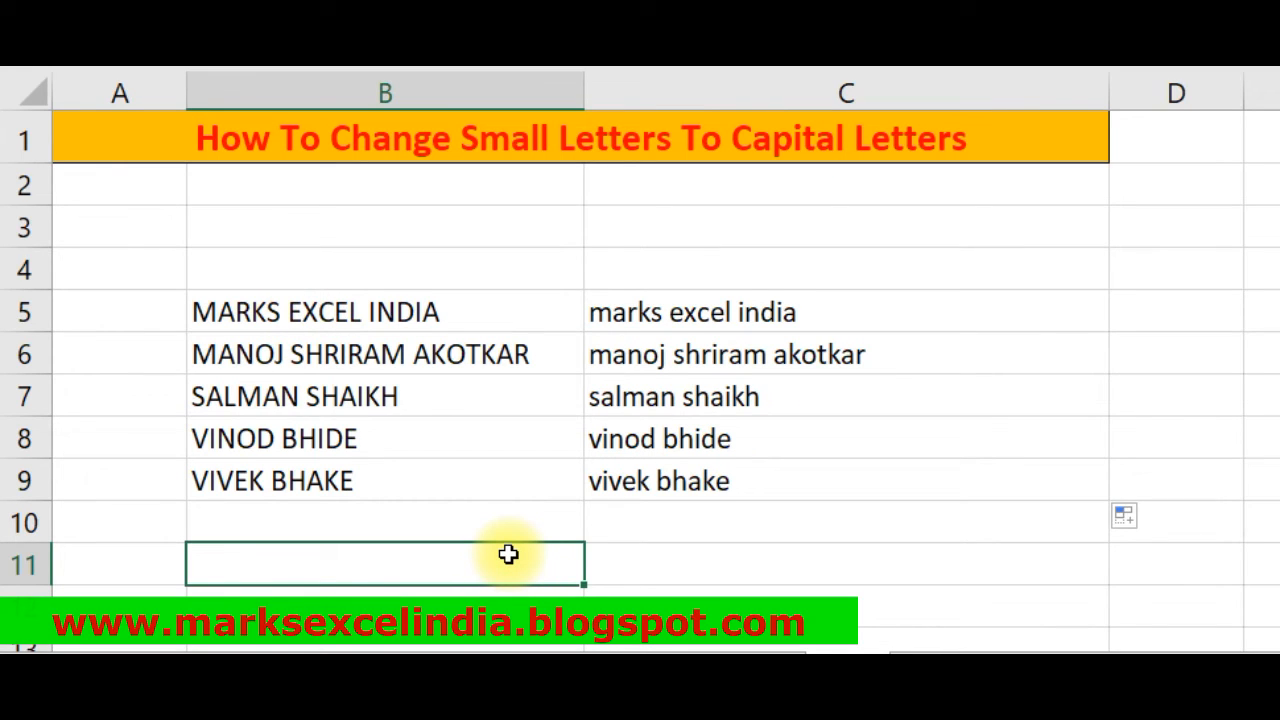
- Copy the lowercase results in C5:C9 and paste them as values over B5:B9, checking that the cells hold plain text
right_click(664, 314)
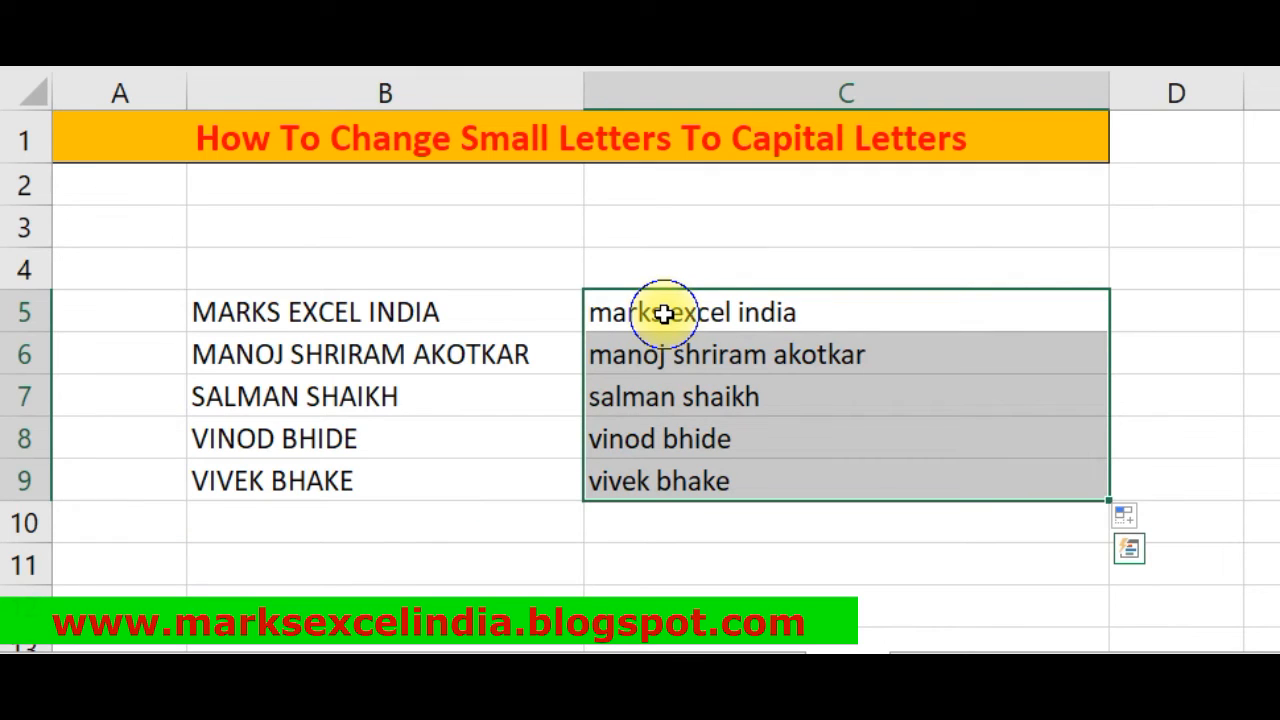
key(ctrl+c)
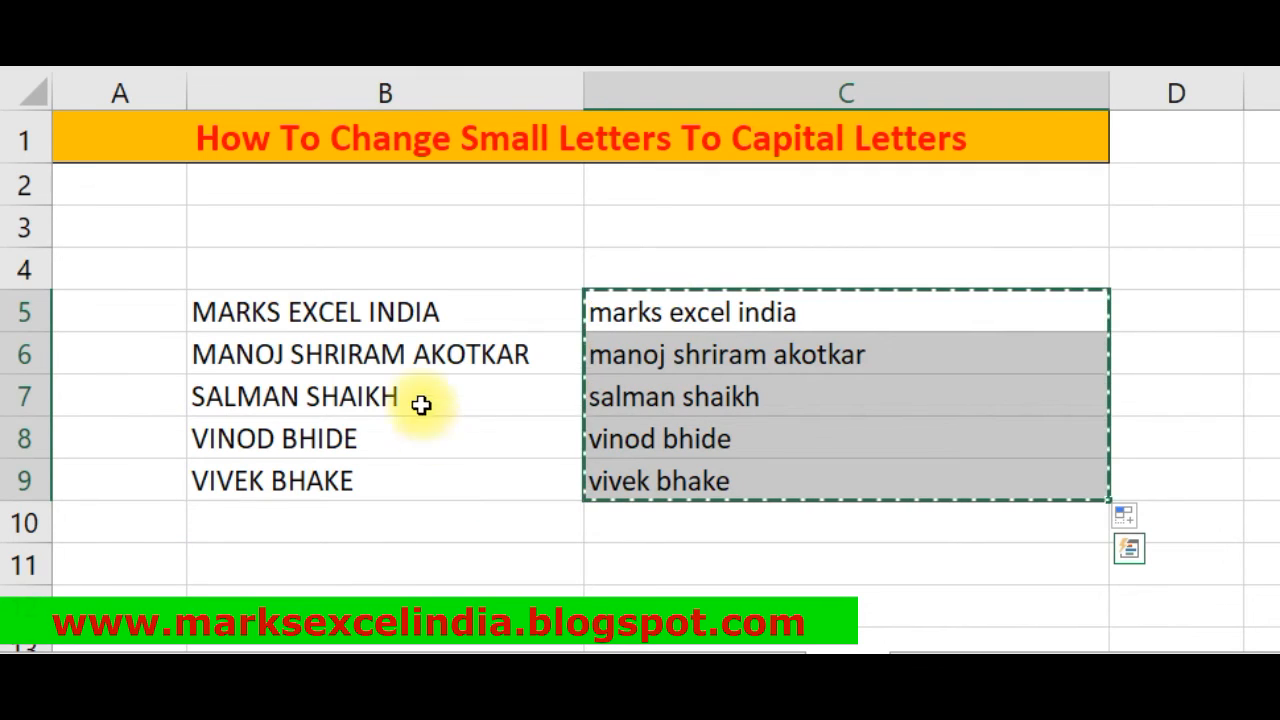
click(305, 303)
key(Return)
click(380, 437)
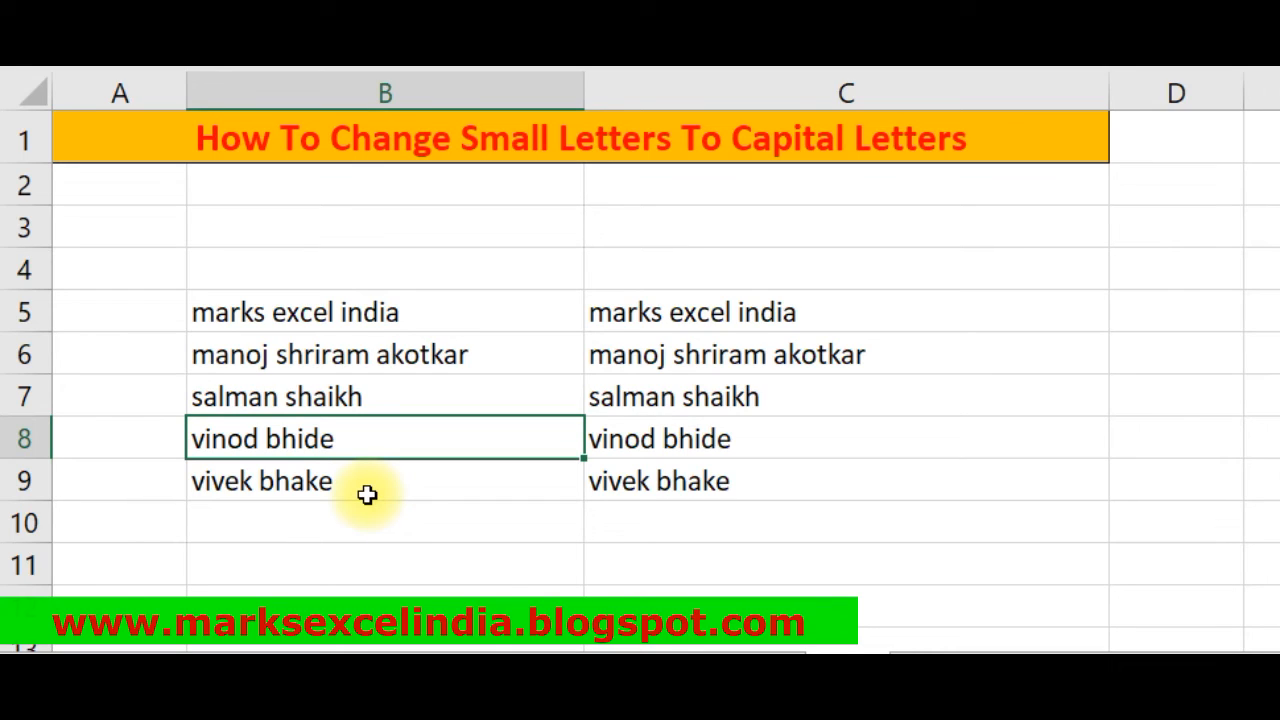
key(ctrl+Up)
double_click(370, 478)
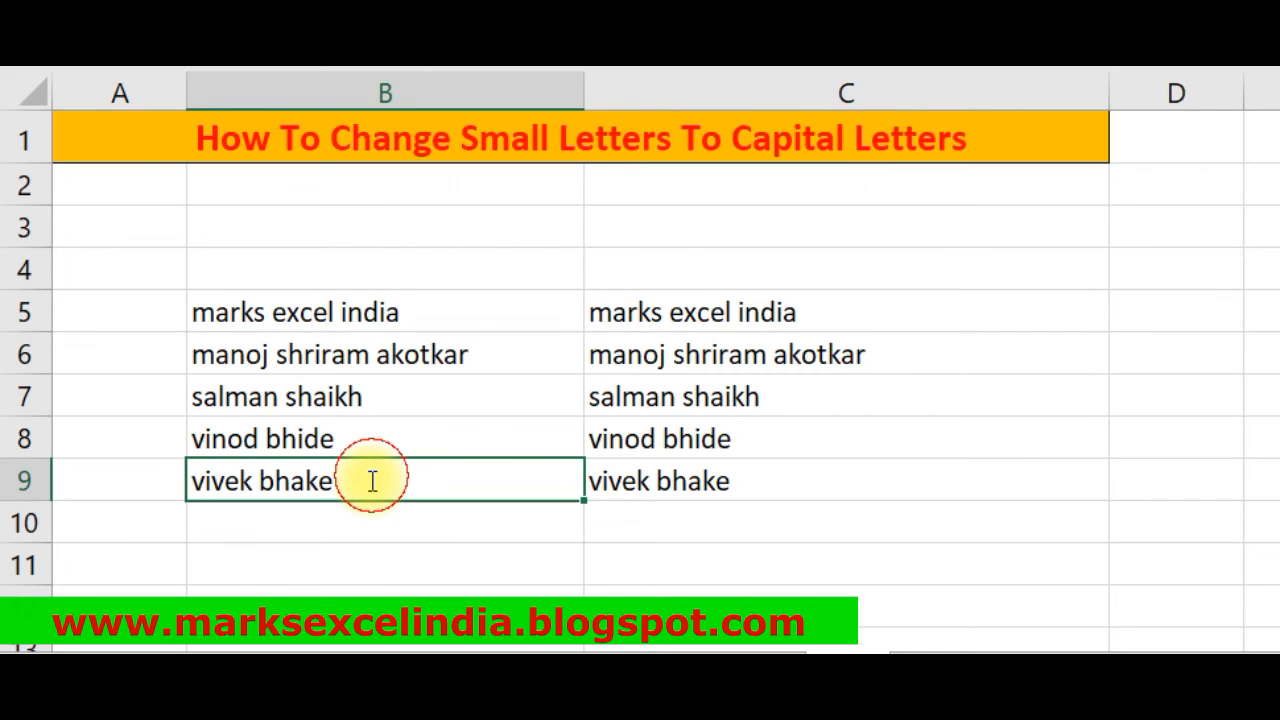
click(364, 282)
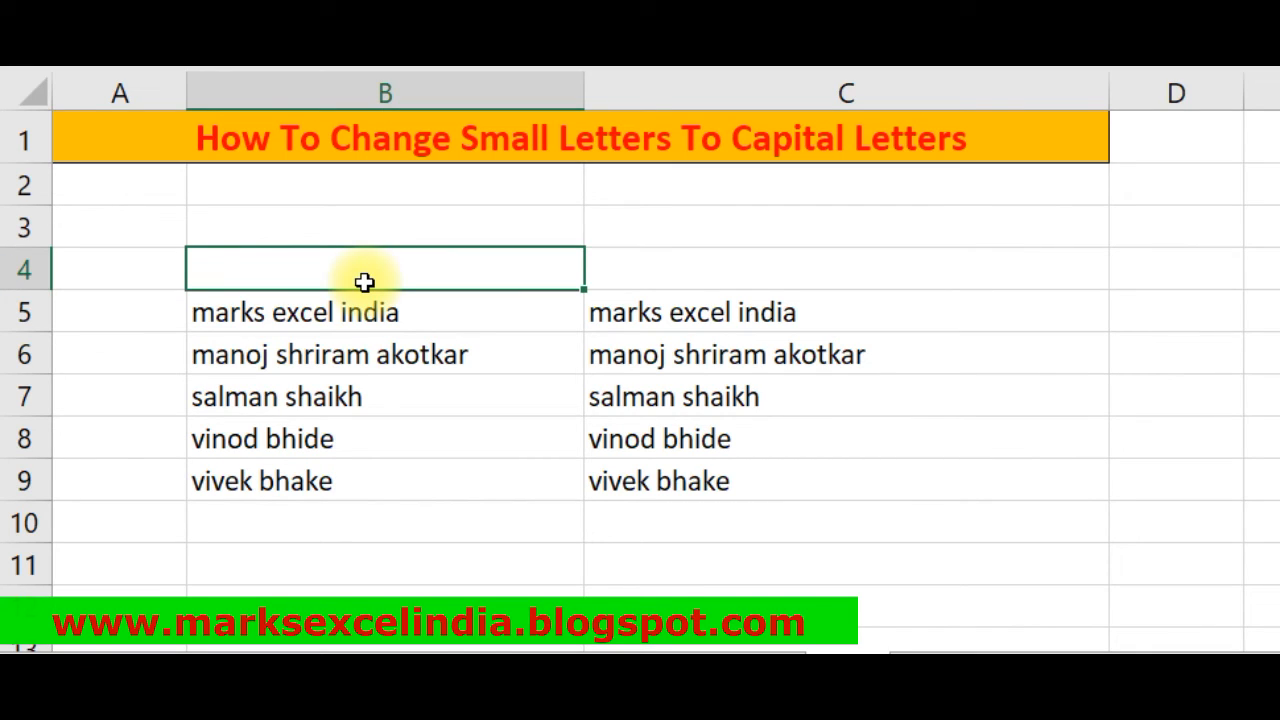
- Replace the formula in C5 with a PROPER formula that capitalizes each word of B5, and fill it down to C9
click(665, 317)
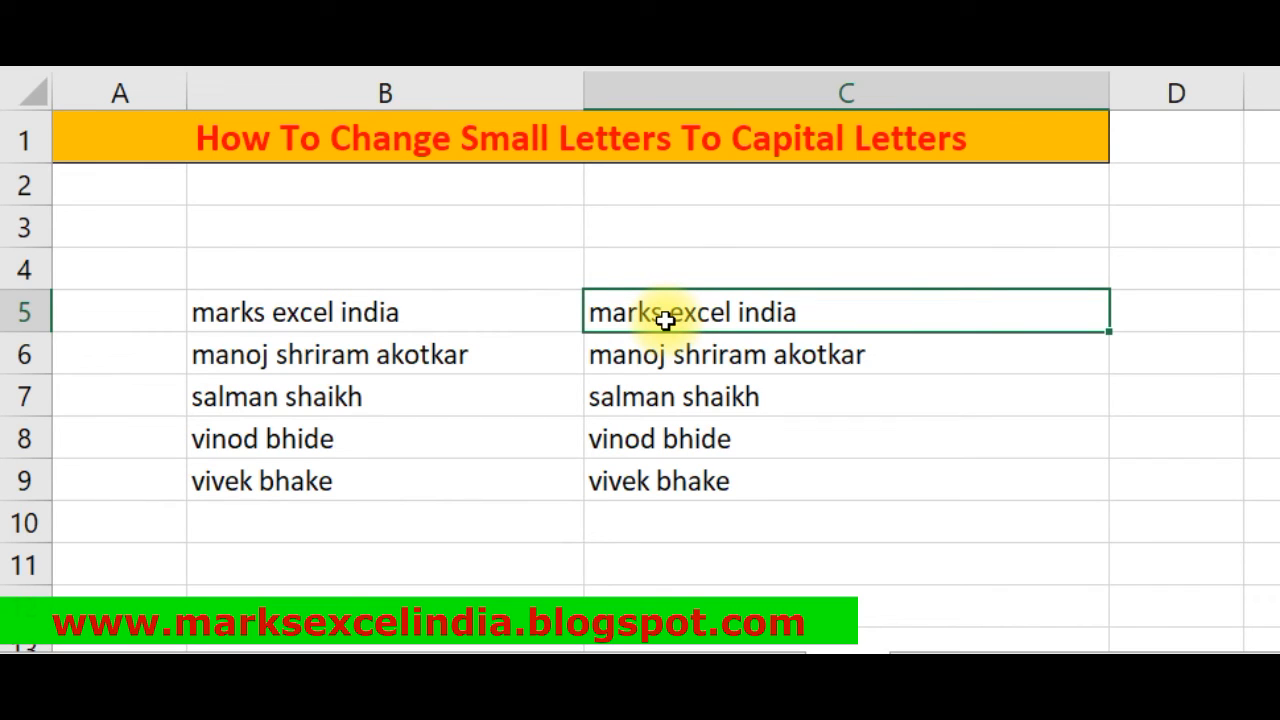
text(=pro)
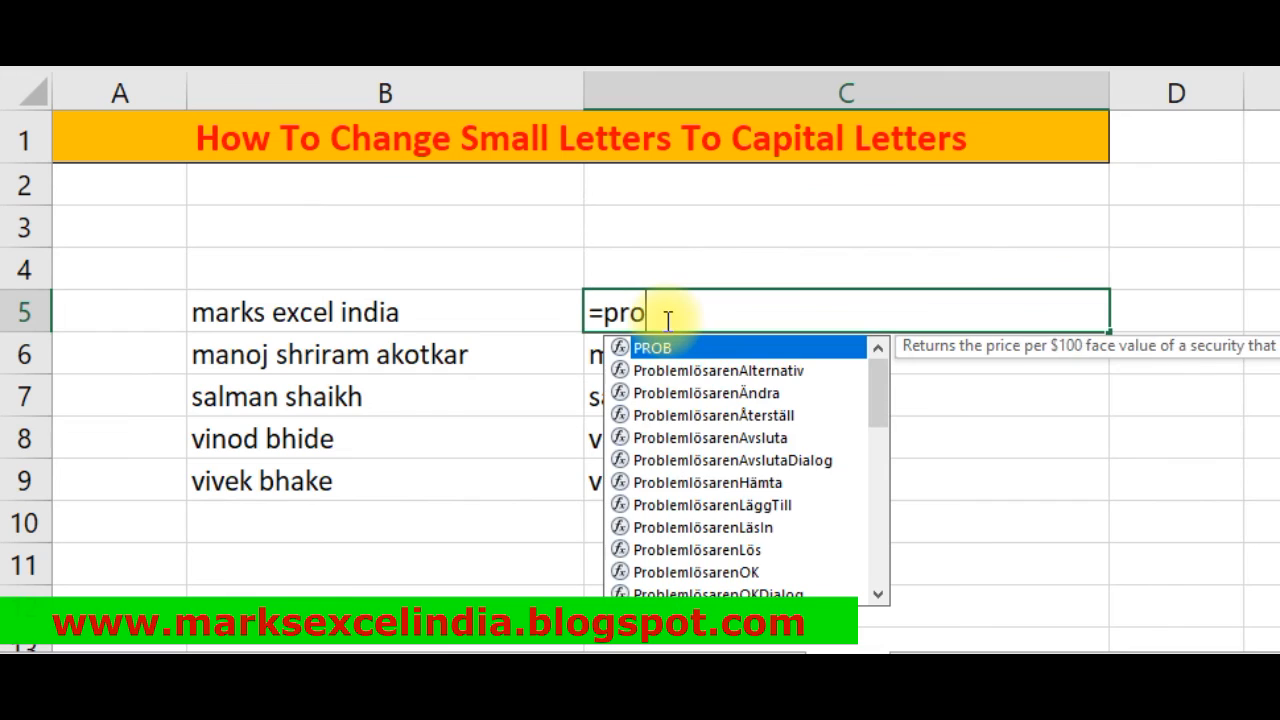
text(p)
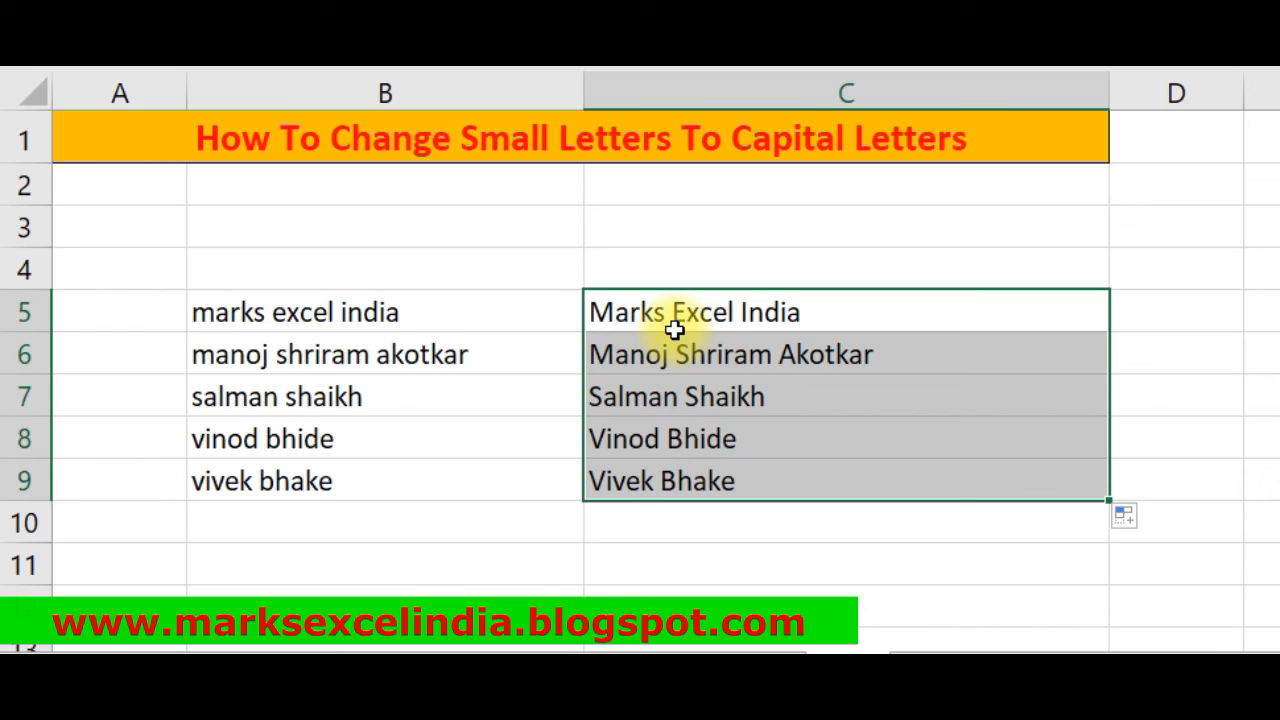
- Copy the proper-case results in C5:C9, paste them as values over B5:B9, and open B5 to check its content
key(ctrl+c)
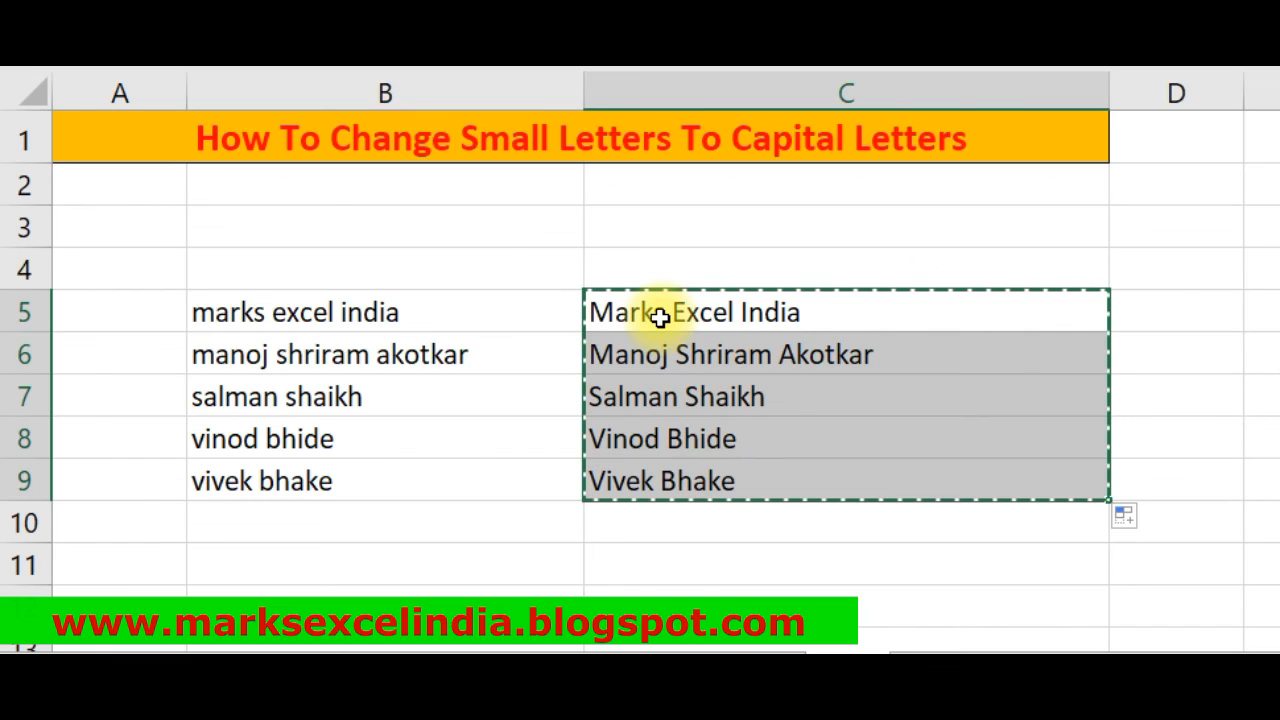
click(368, 308)
key(Return)
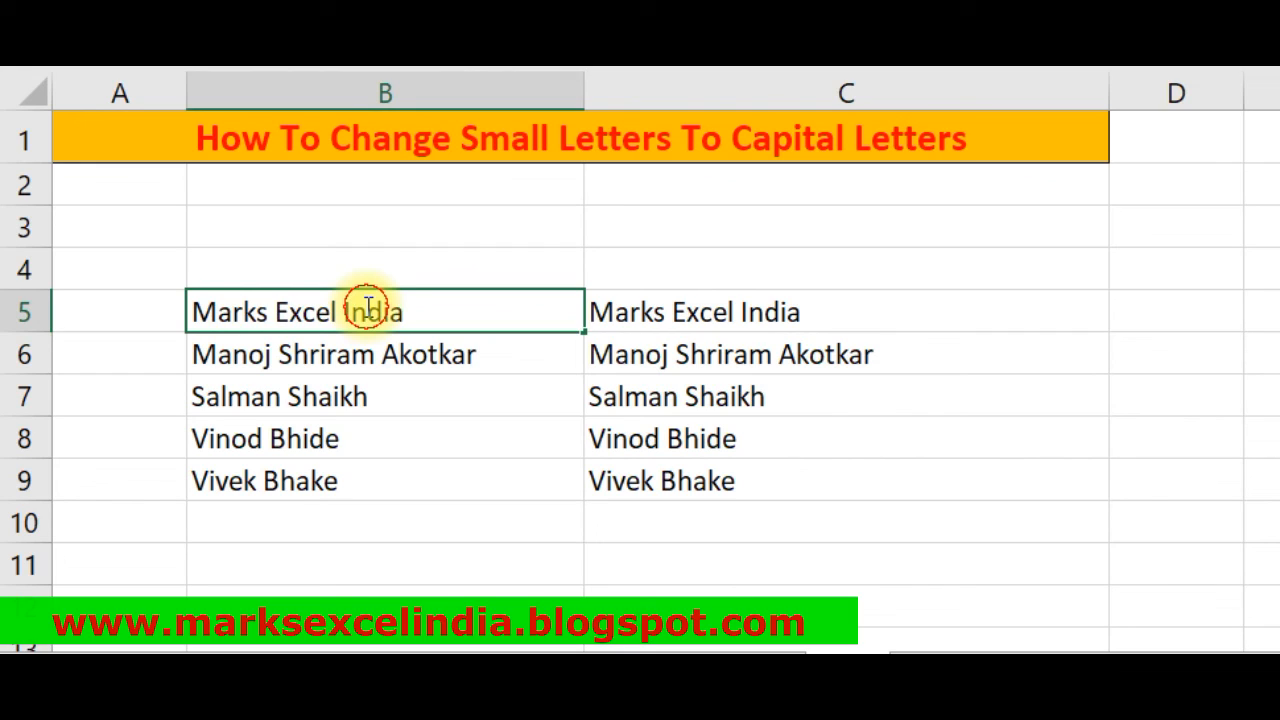
double_click(368, 308)
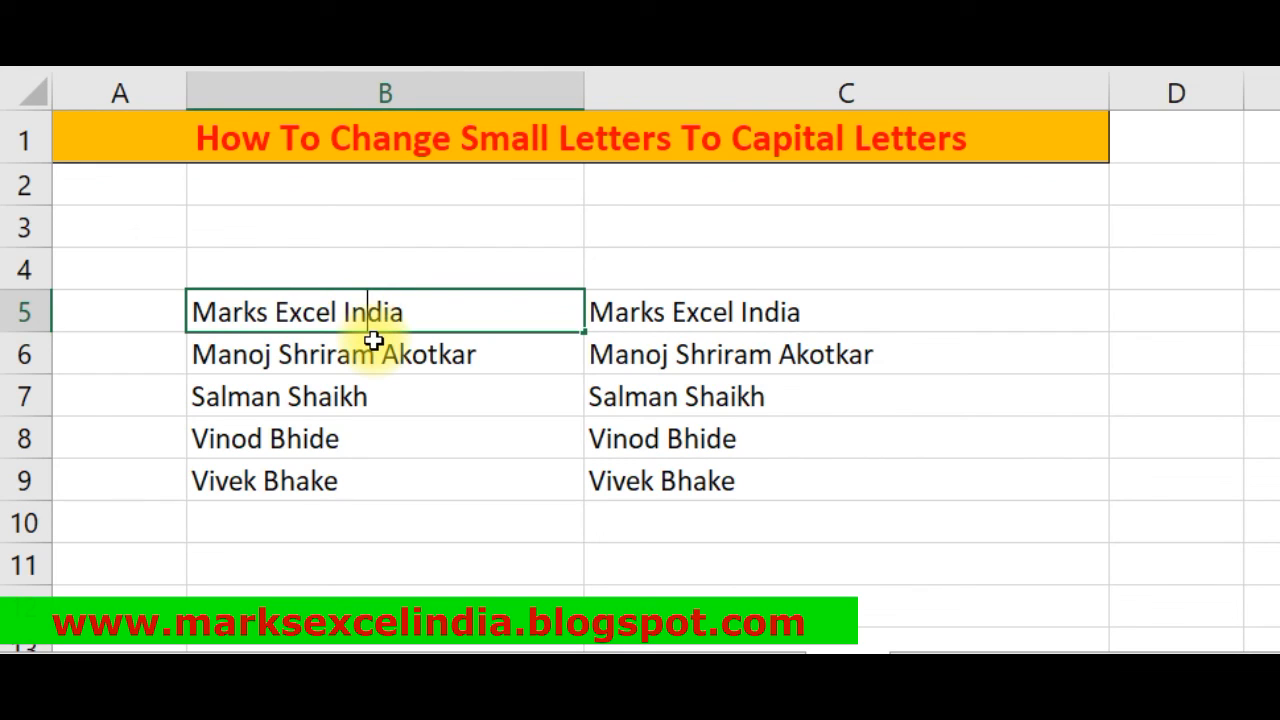